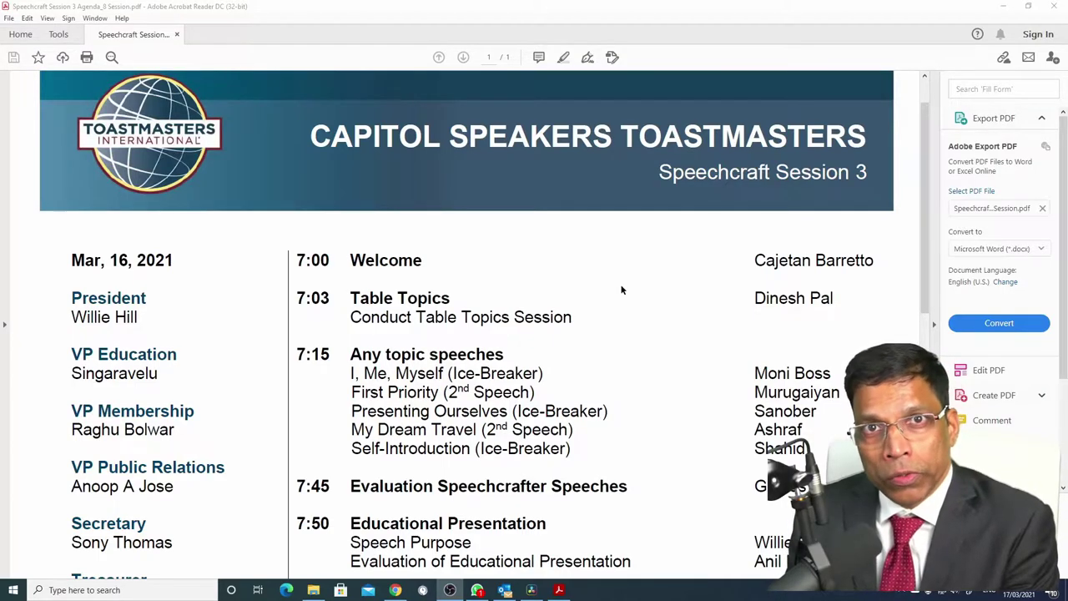
- Log in to the Speechcraft portal with saved credentials and go to the Speechcraft event's Base Camp
key(alt+Tab)
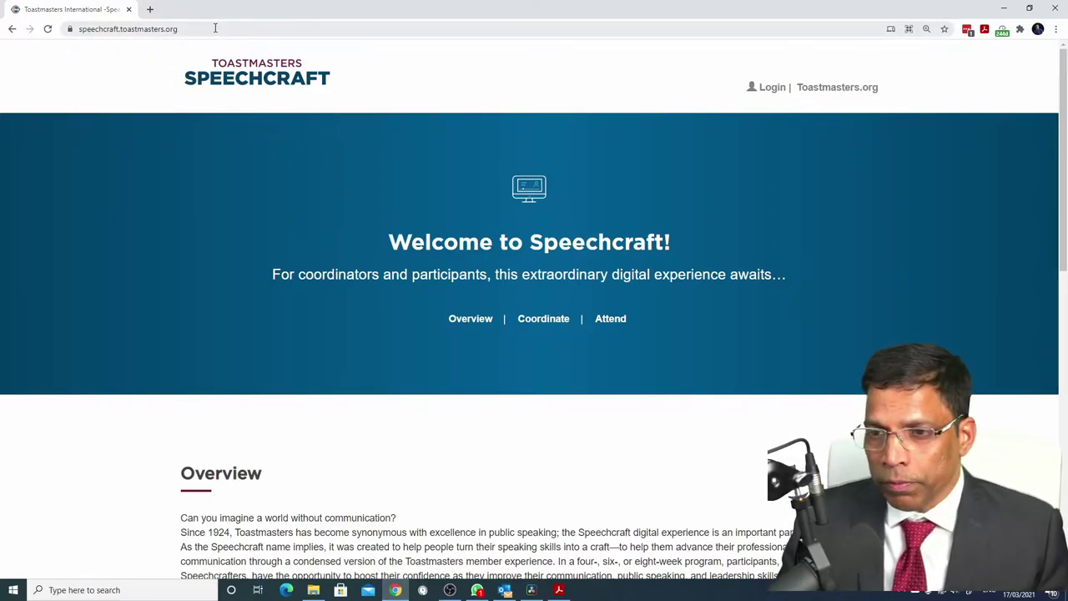
click(764, 93)
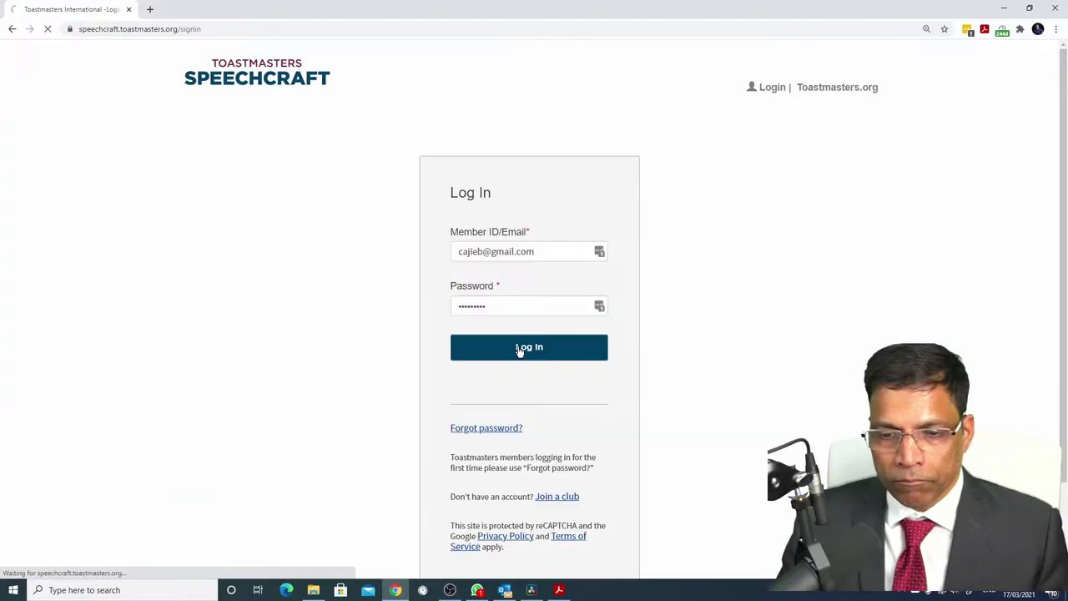
click(519, 349)
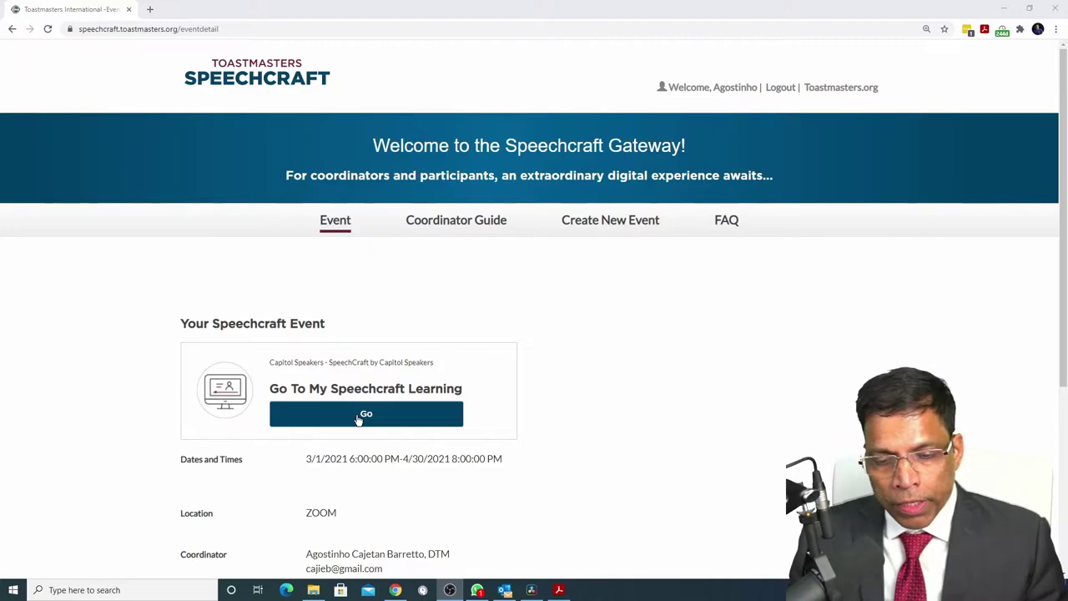
click(358, 419)
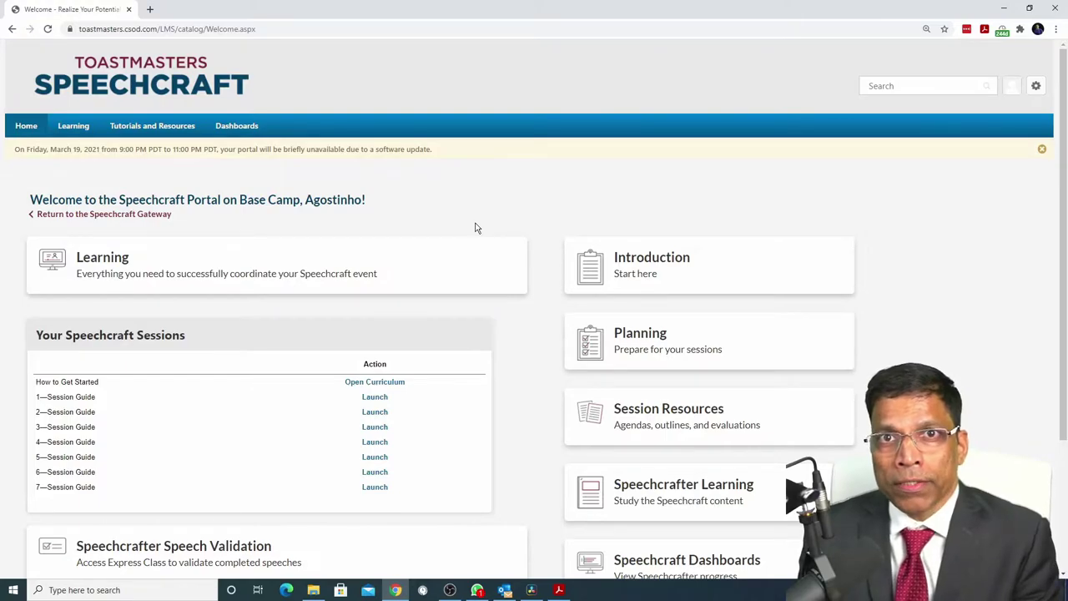
- Start an Express Class completed 3/16/2021 at 7:00 PM, time zone (UTC+03:00) Kuwait, Riyadh
scroll(224, 364, down, 2)
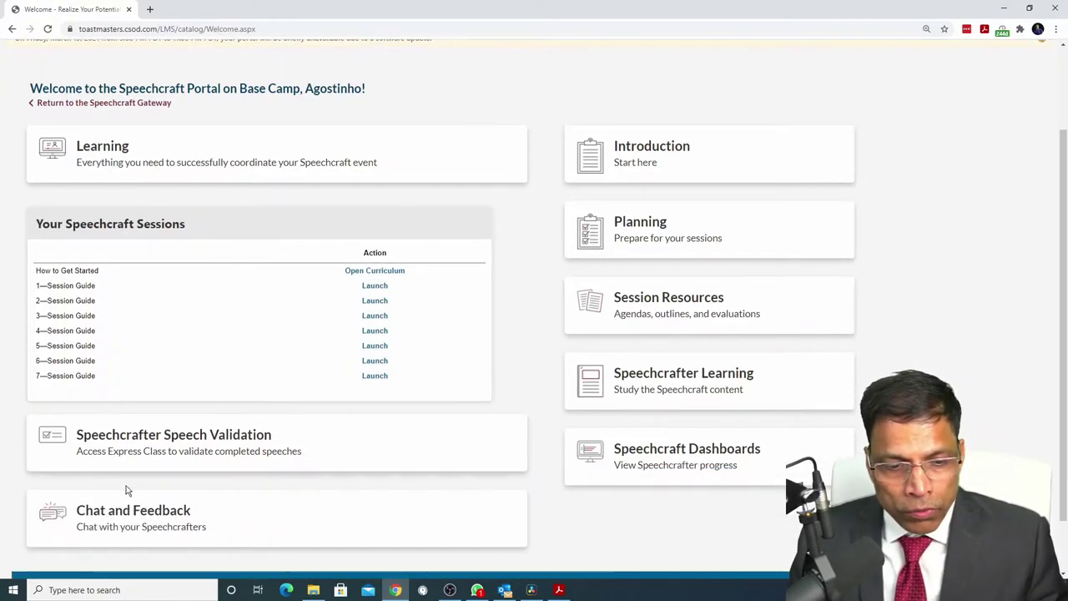
click(147, 443)
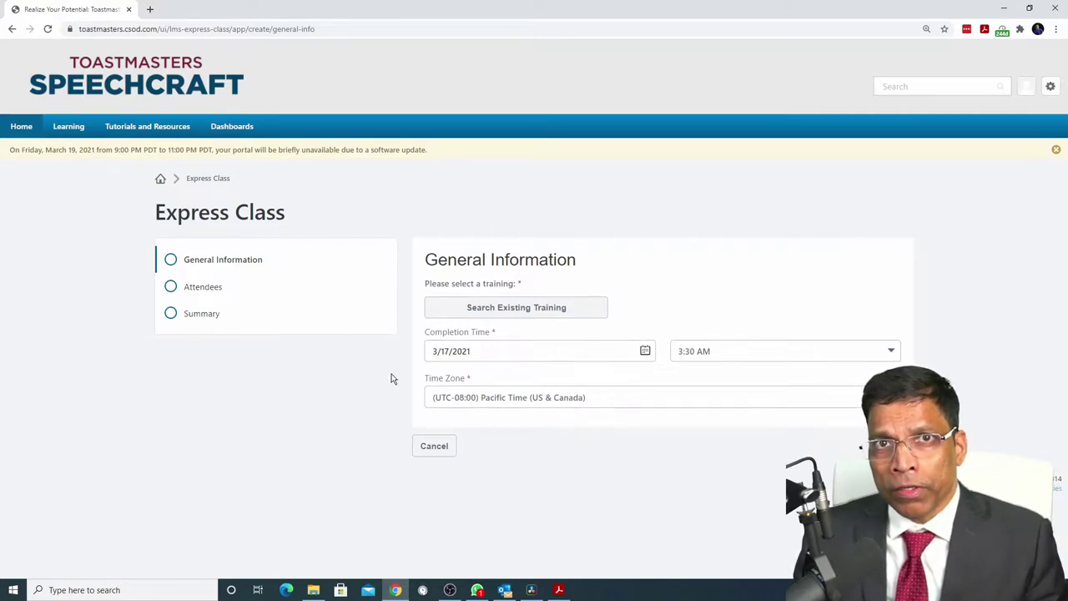
click(645, 352)
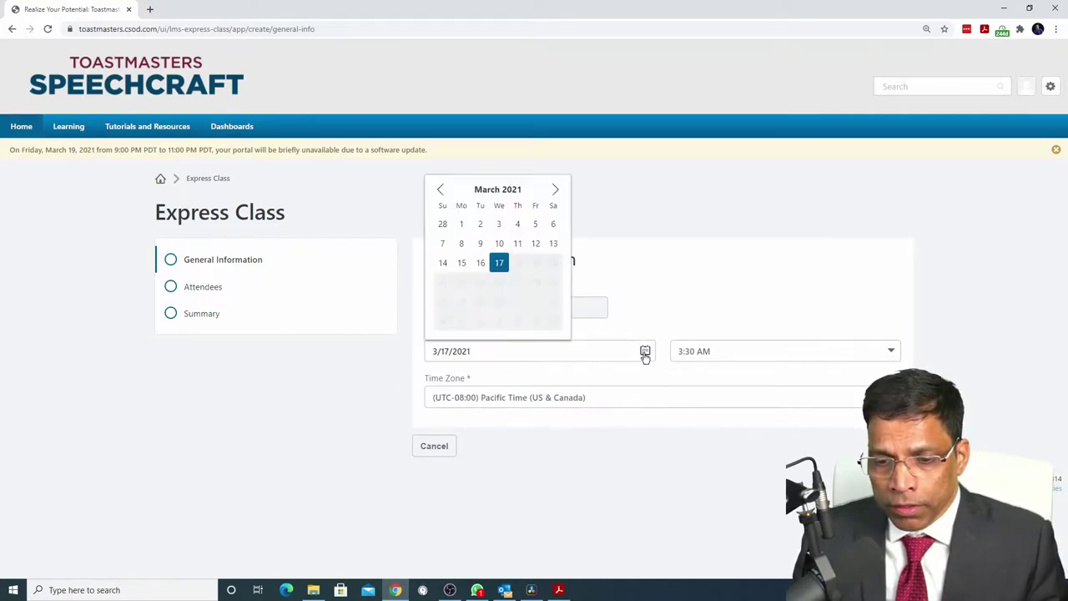
click(479, 264)
click(766, 352)
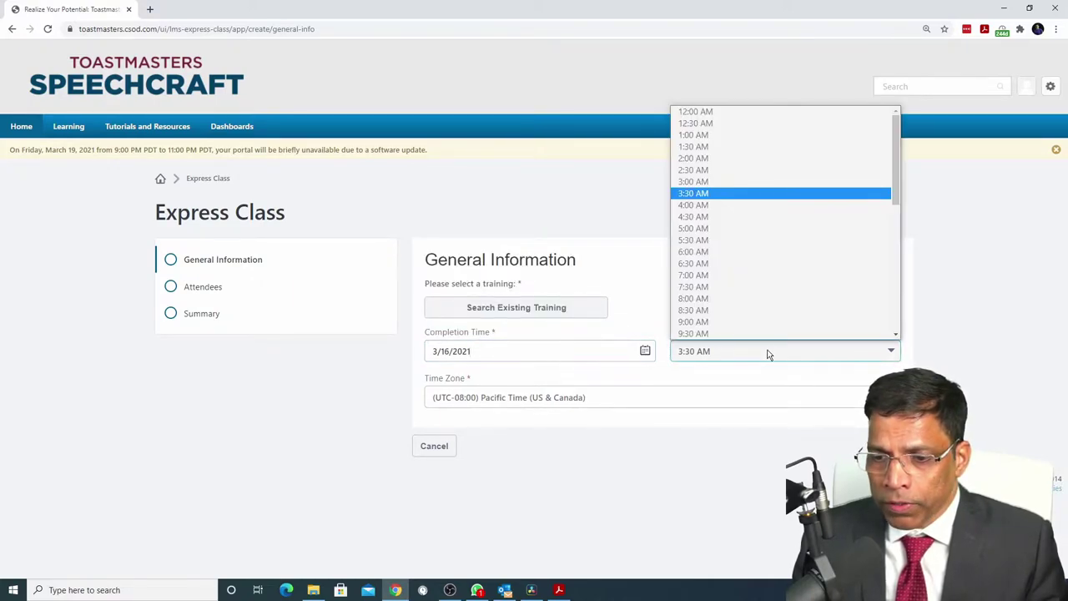
scroll(735, 253, down, 4)
click(698, 231)
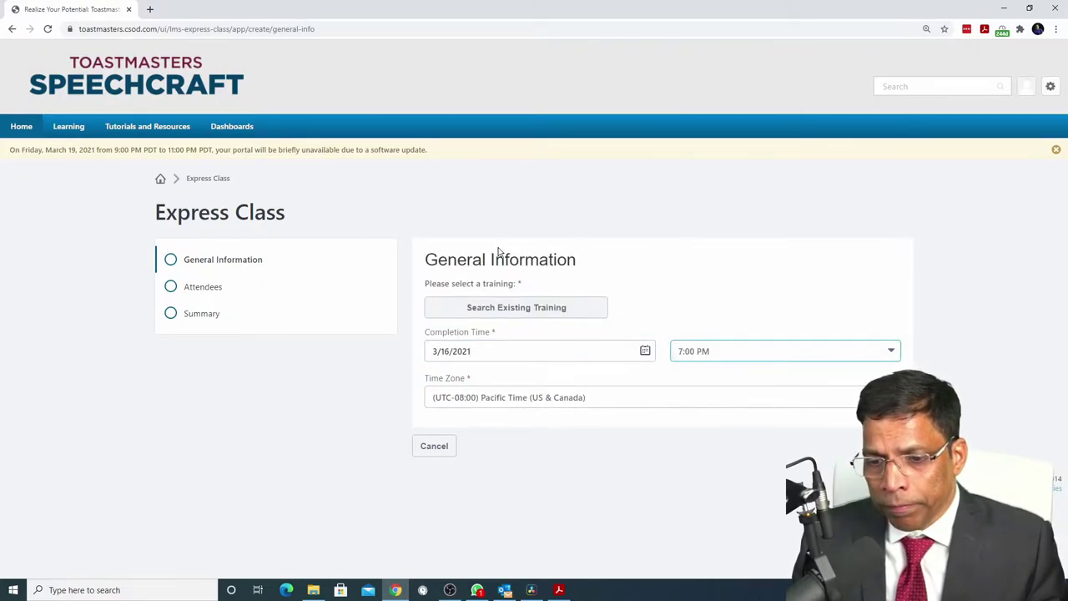
click(501, 398)
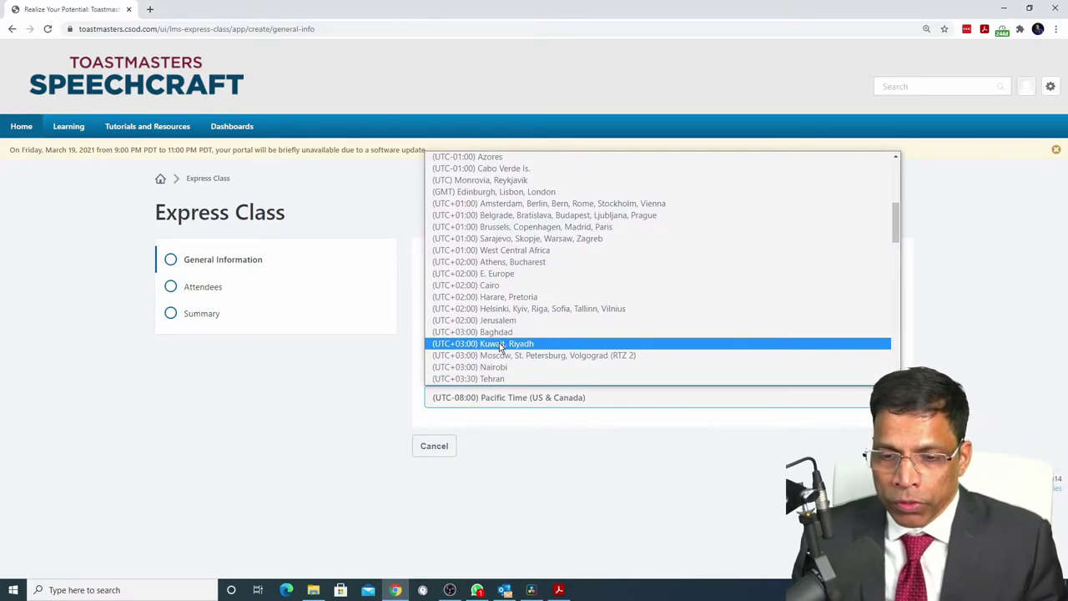
click(501, 344)
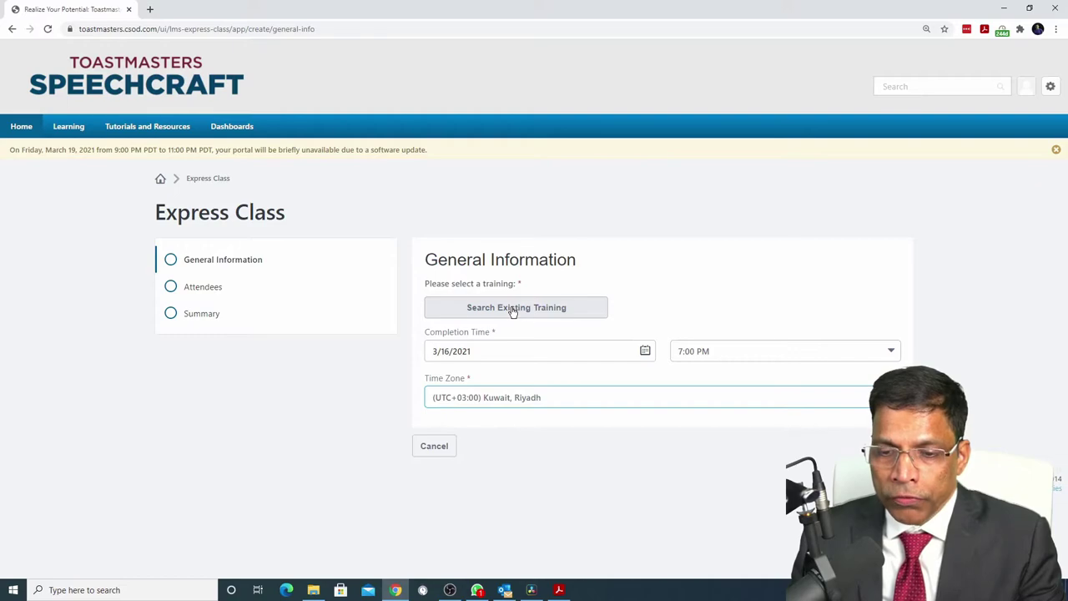
click(513, 308)
- Search trainings for 'ice', select Speechcraft Ice Breaker, and continue to Attendees
click(936, 81)
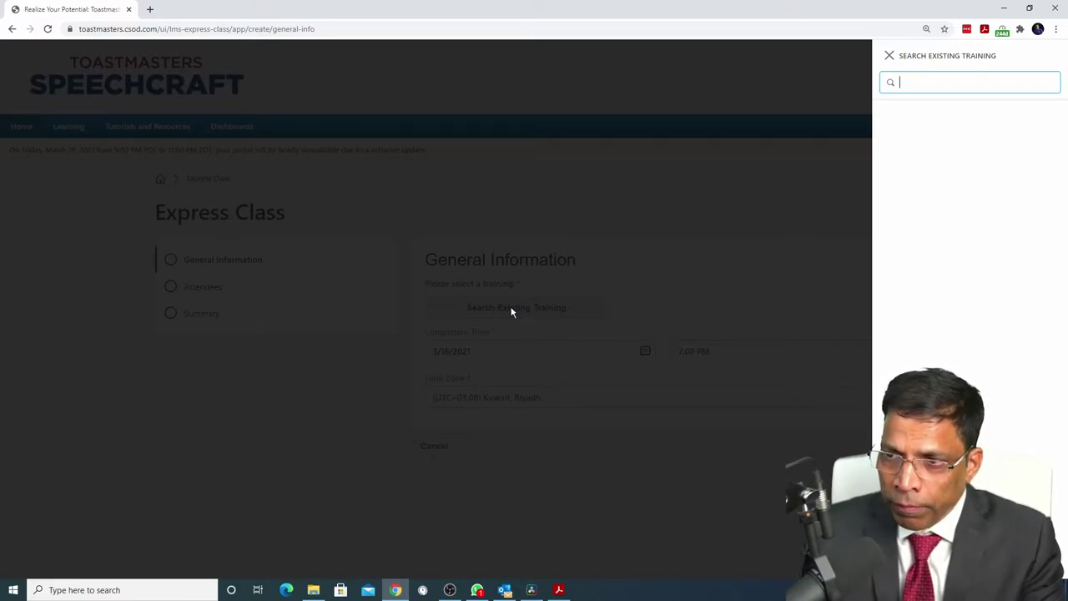
text(ice)
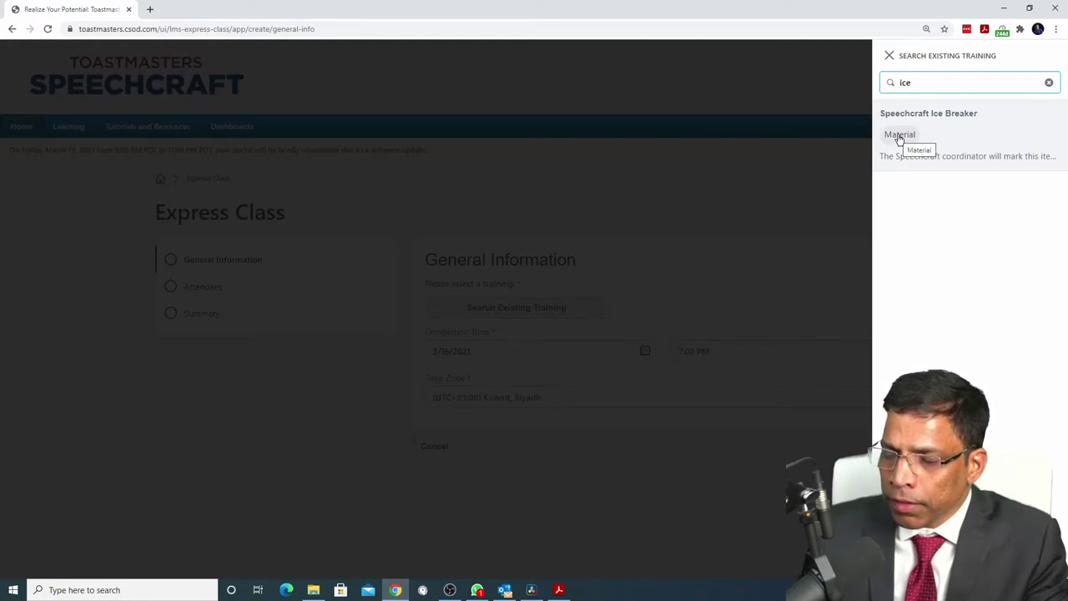
click(900, 138)
scroll(426, 293, down, 1)
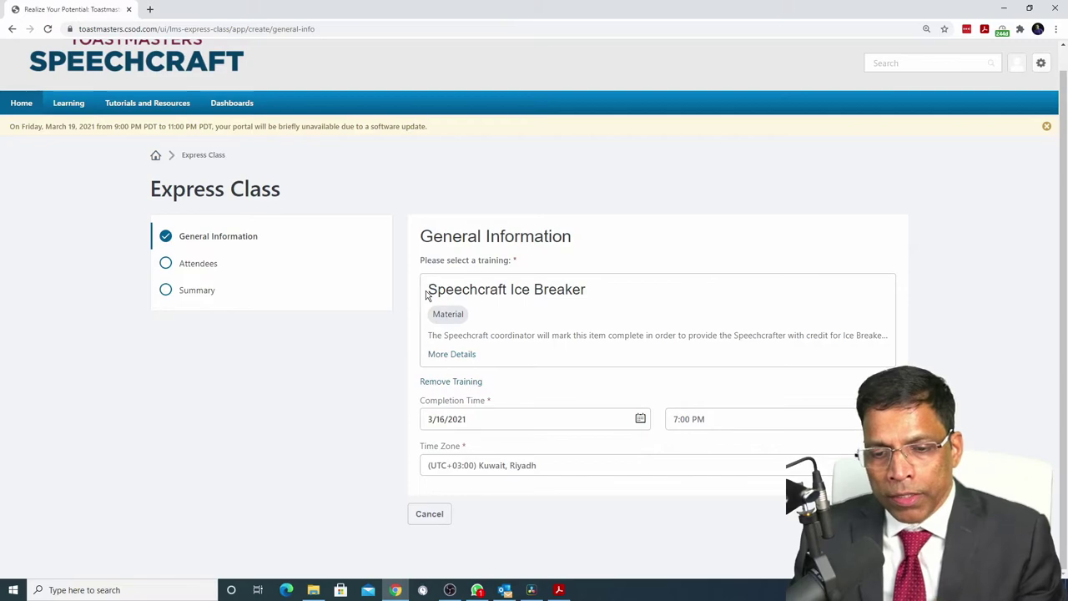
drag(426, 294, 609, 296)
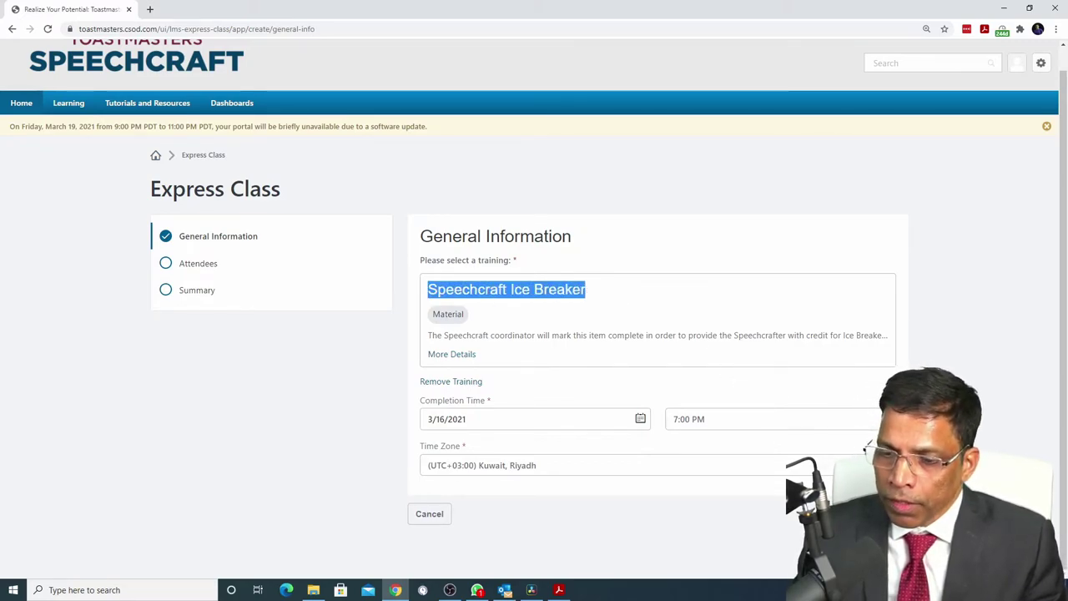
click(871, 513)
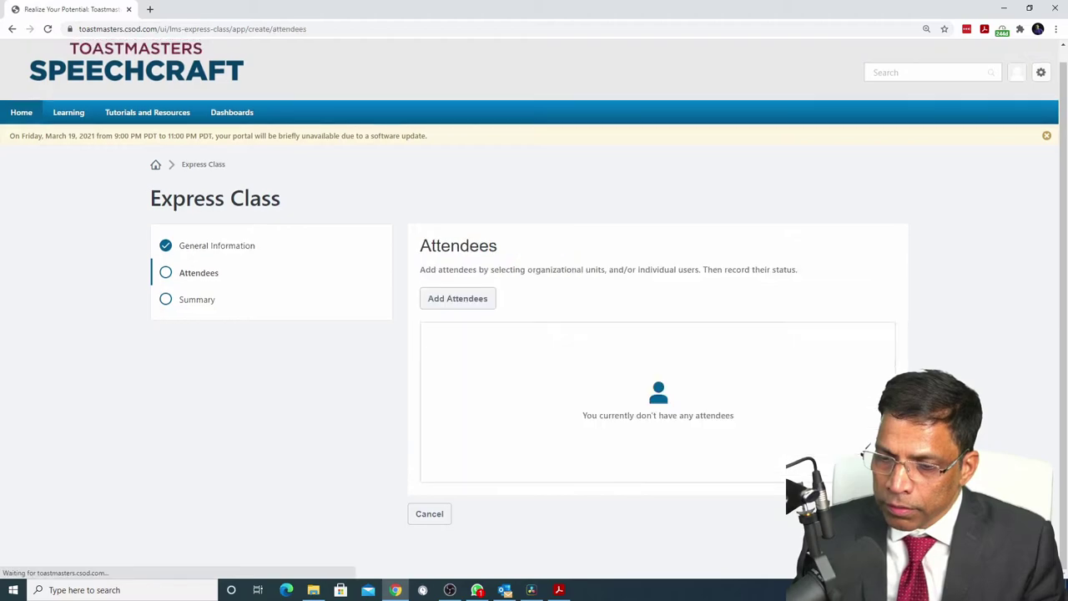
- Add three speechcrafters as attendees of the Express Class and save them
click(459, 299)
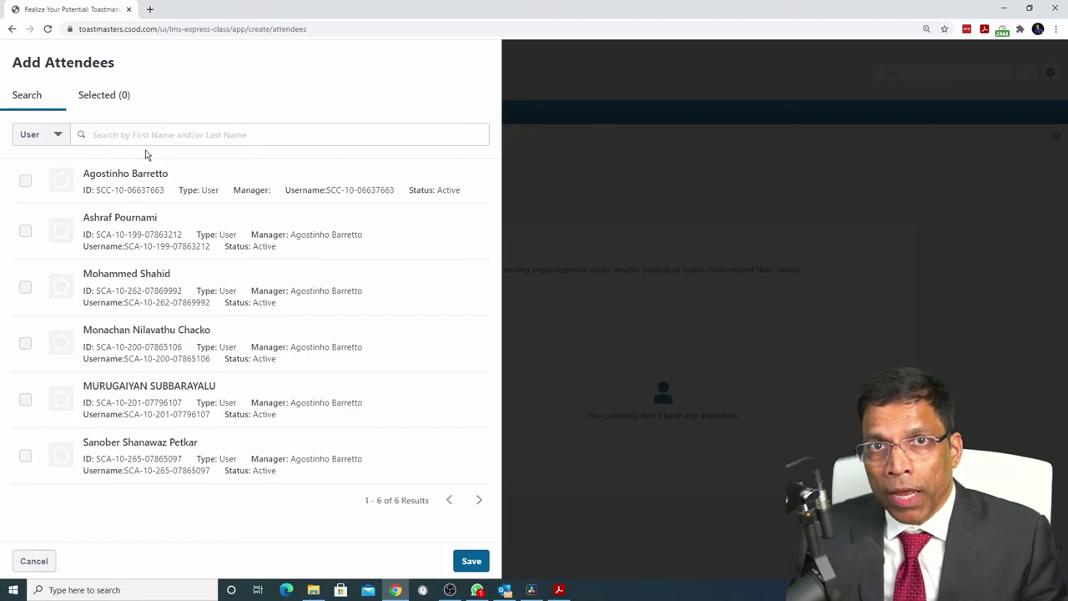
click(26, 288)
click(26, 344)
click(25, 455)
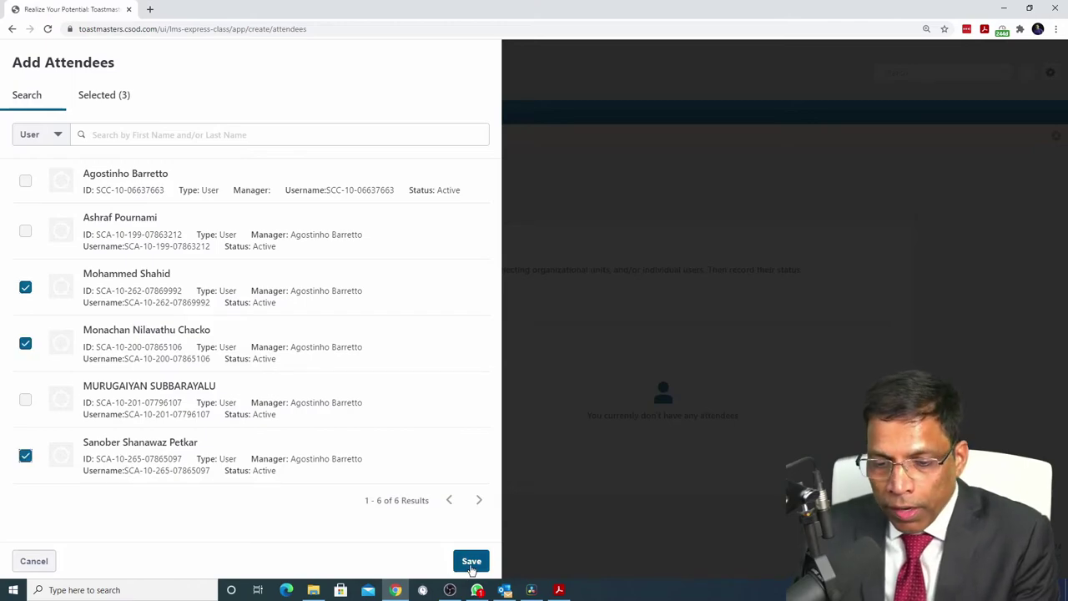
click(471, 562)
- Open the result record for the first attendee in the list
scroll(471, 568, down, 2)
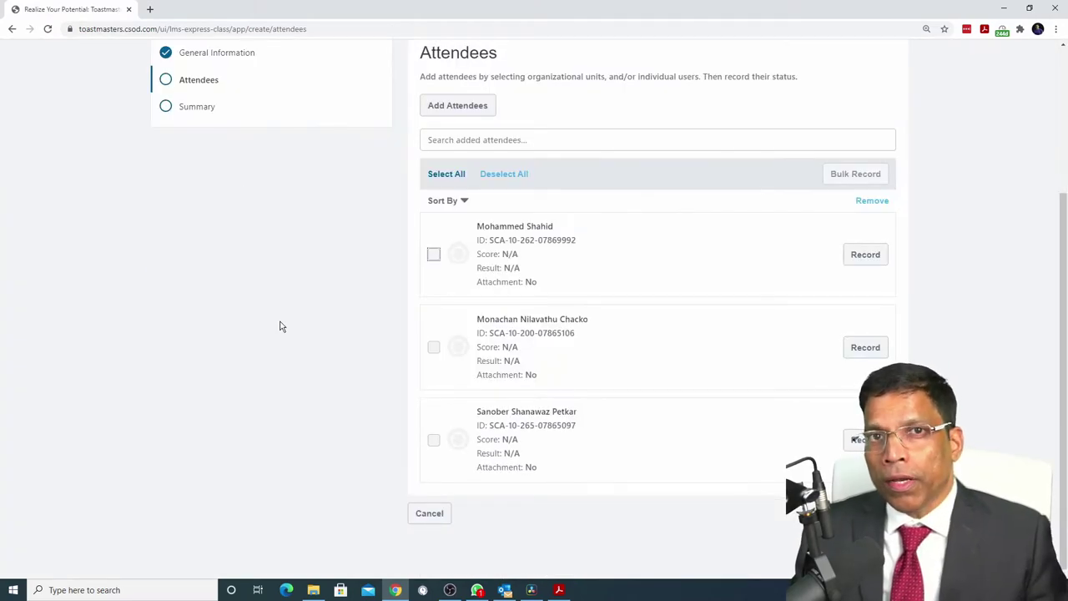
click(433, 257)
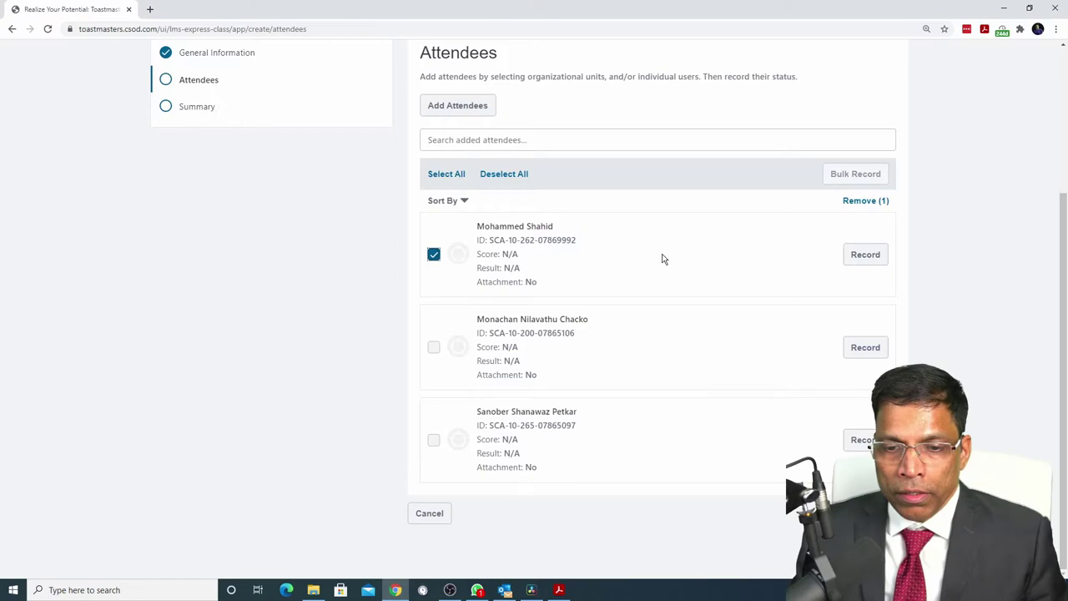
click(872, 202)
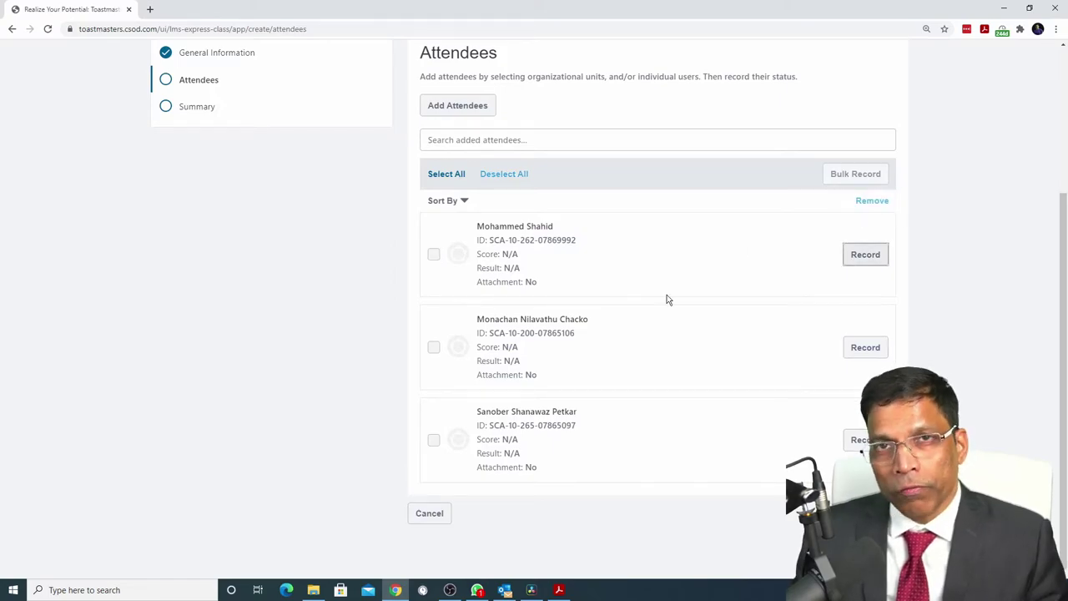
click(864, 259)
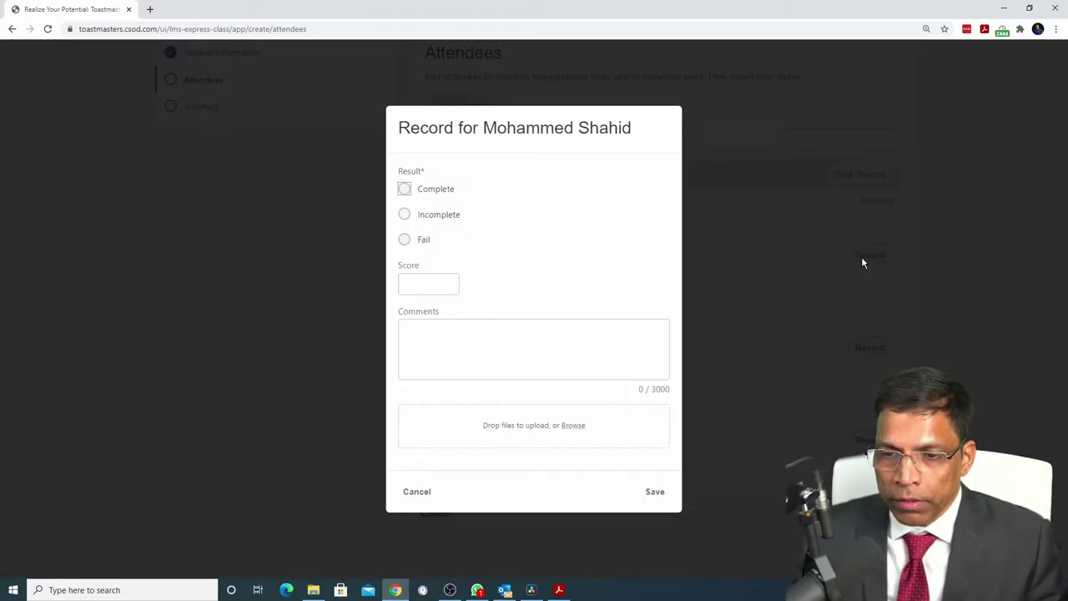
- Save the first attendee's result as Complete, score 100, with the pasted Self-Introduction feedback comment
click(403, 190)
click(420, 285)
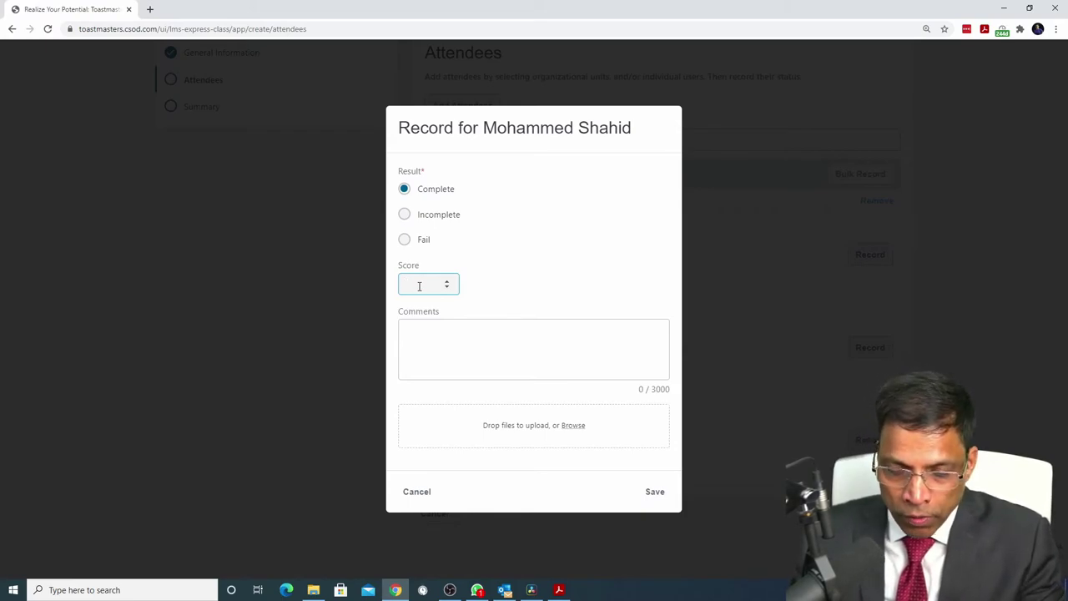
text(100)
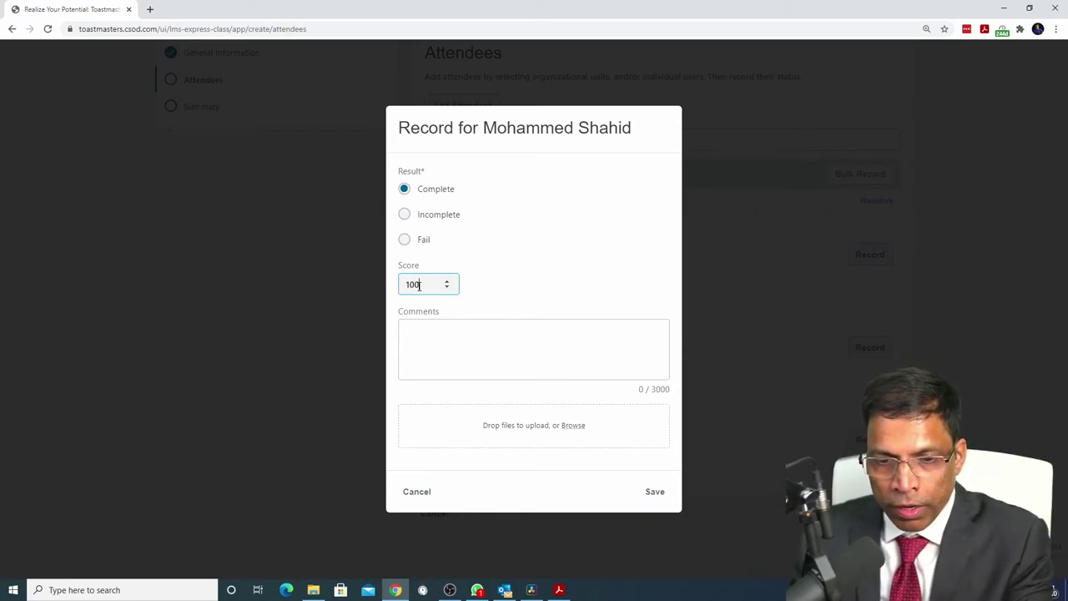
click(427, 349)
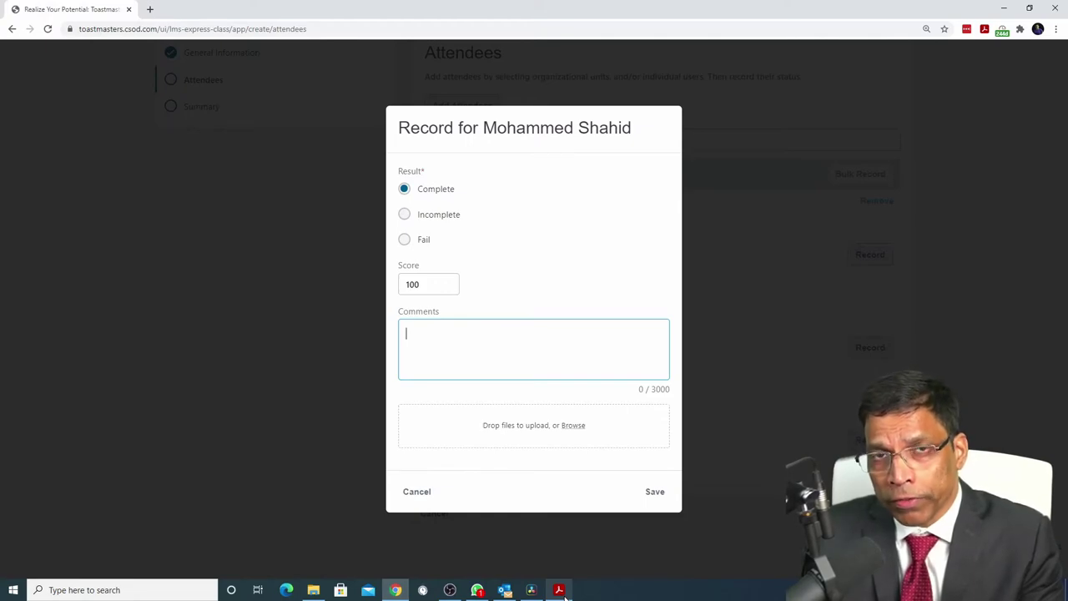
text(Title: Self-Introduction Confident delivery.)
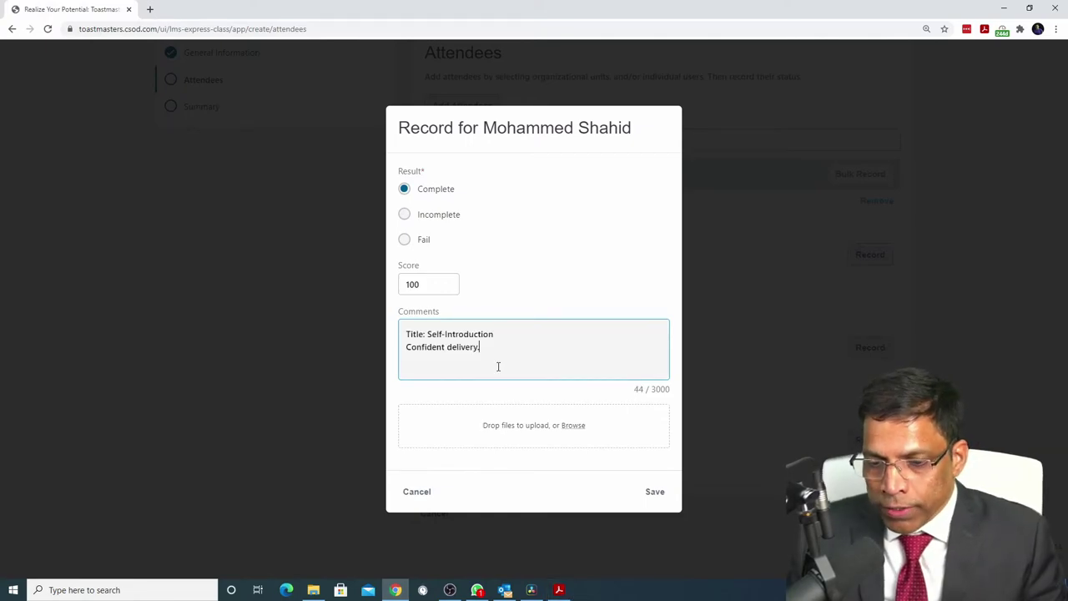
click(655, 492)
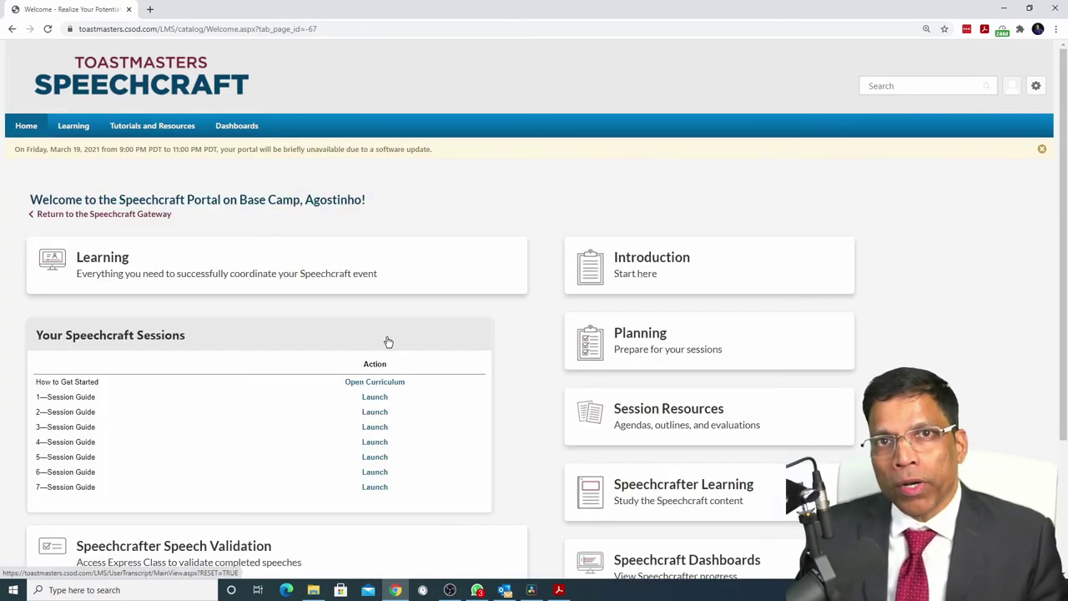
- Open the Speechcraft Dashboards card to view the Ice Breaker Completed chart
scroll(808, 384, down, 1)
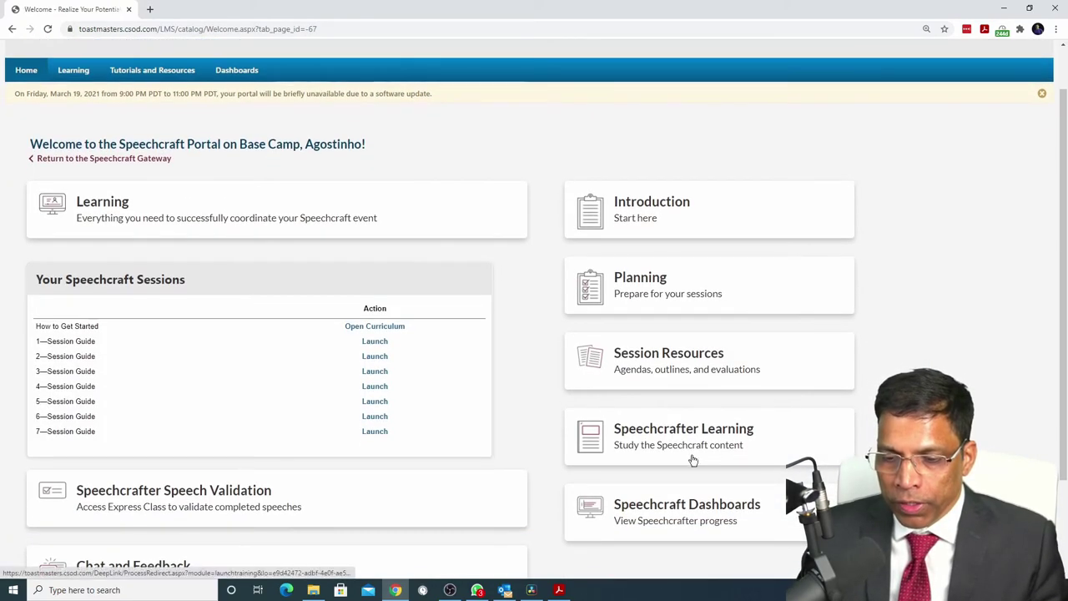
click(665, 508)
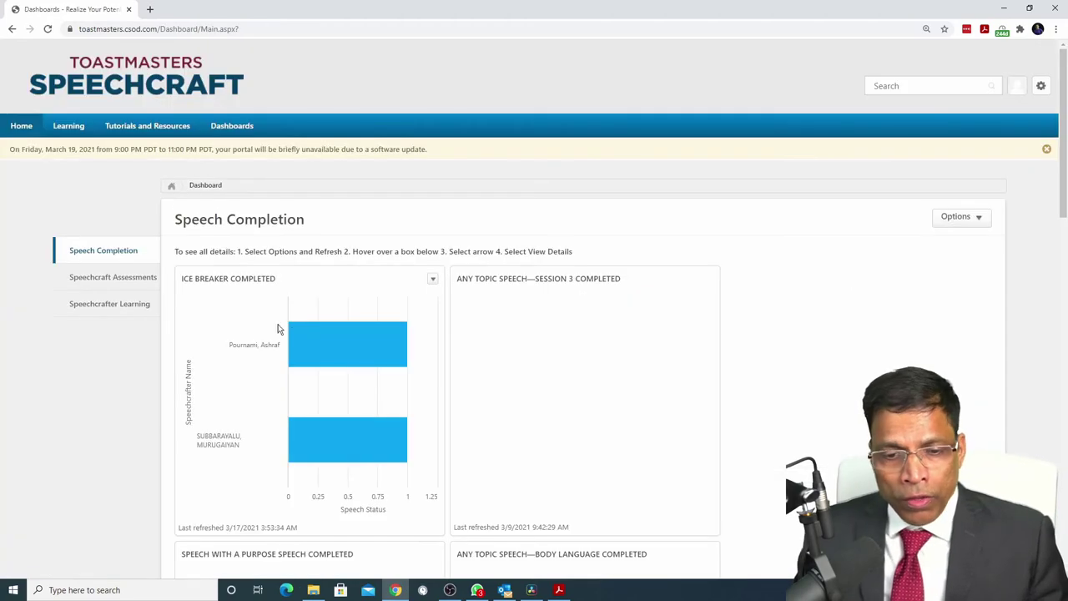